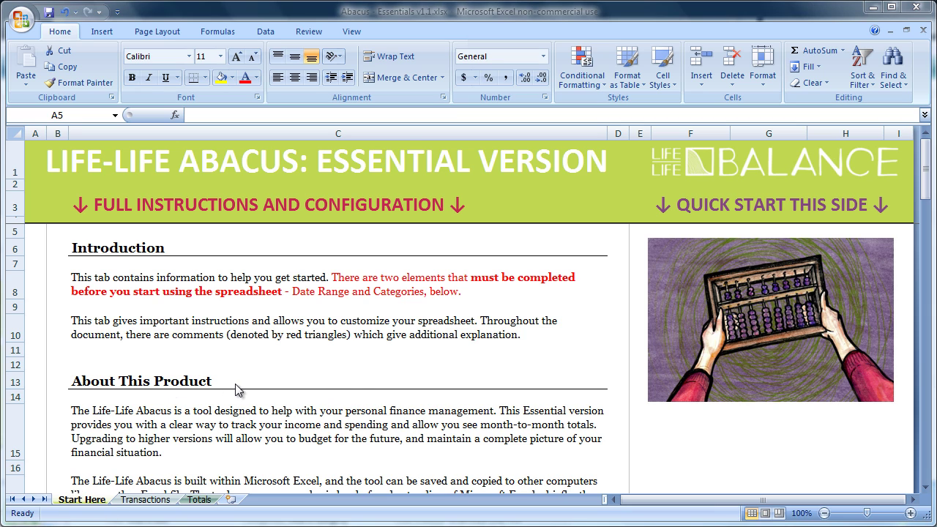
Change the budget start month in G24 to Jul, keeping Start Year 2013.
click(924, 172)
drag(924, 184, 925, 252)
click(798, 261)
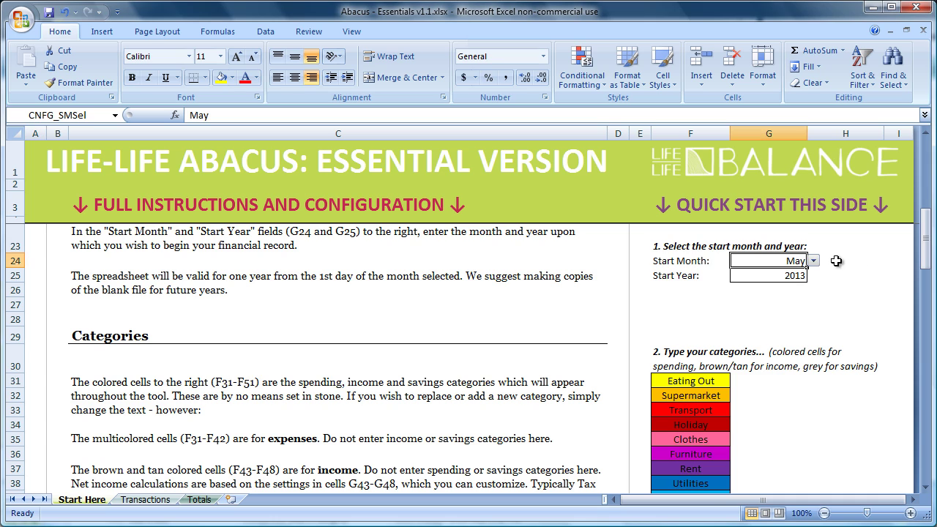
click(814, 261)
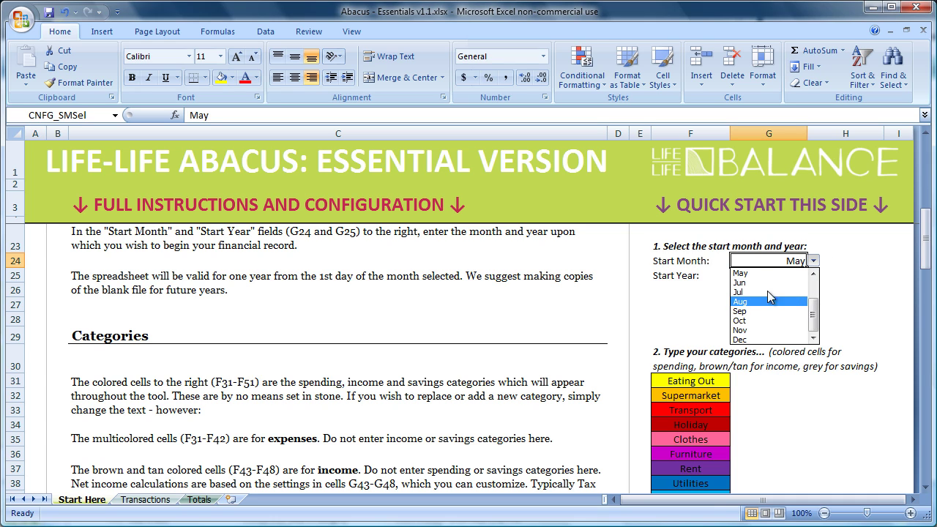
click(794, 292)
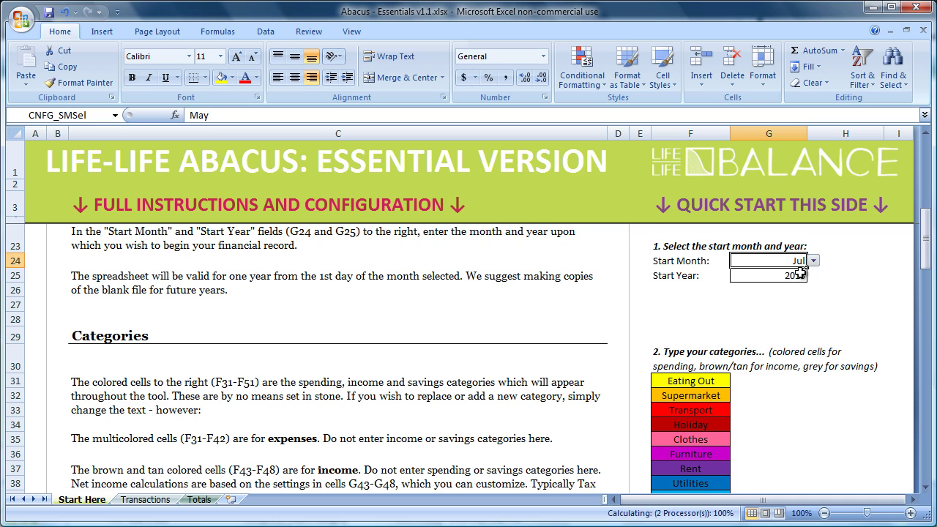
click(800, 276)
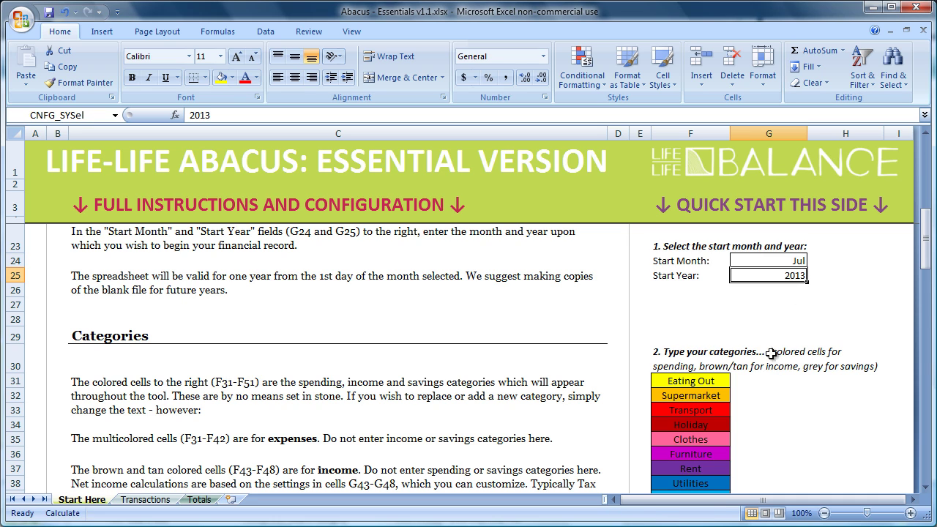
drag(924, 258, 920, 278)
drag(704, 259, 679, 418)
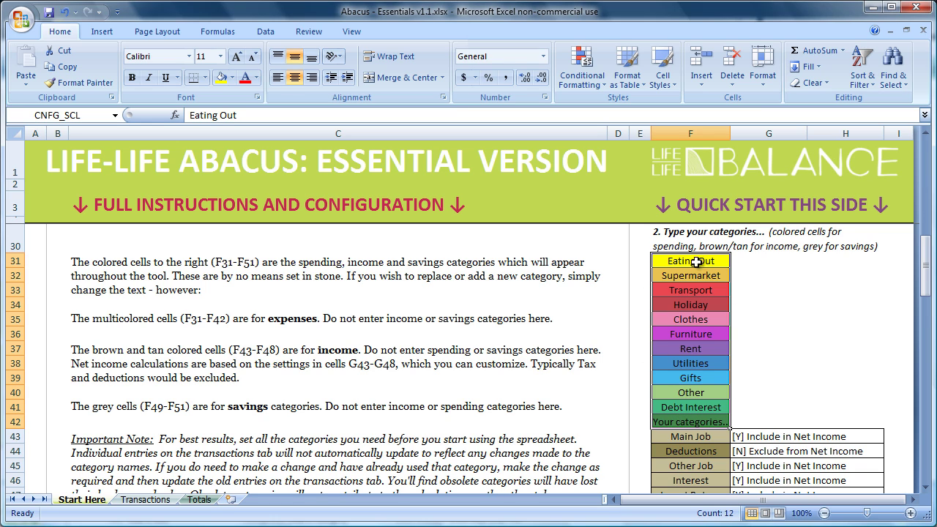
Rename the Rent spending category in F37 to Mortgage.
click(703, 350)
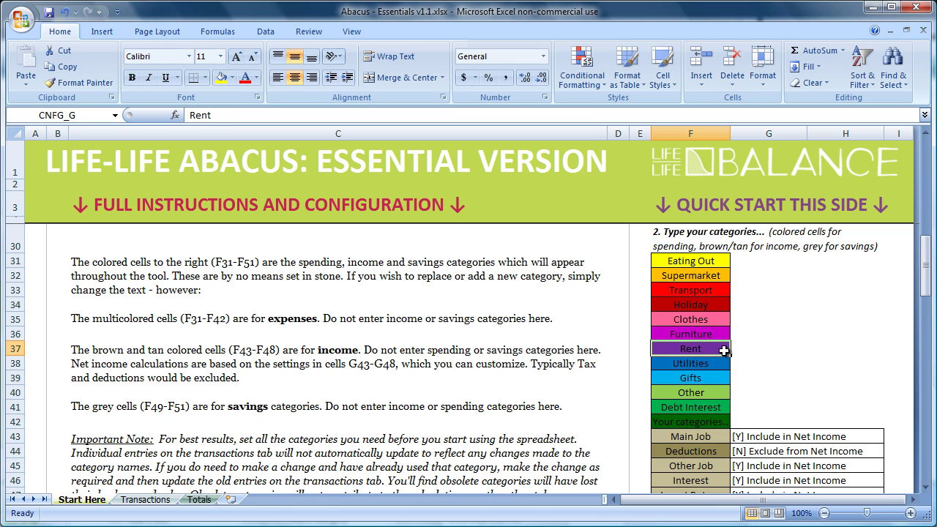
text(Mort)
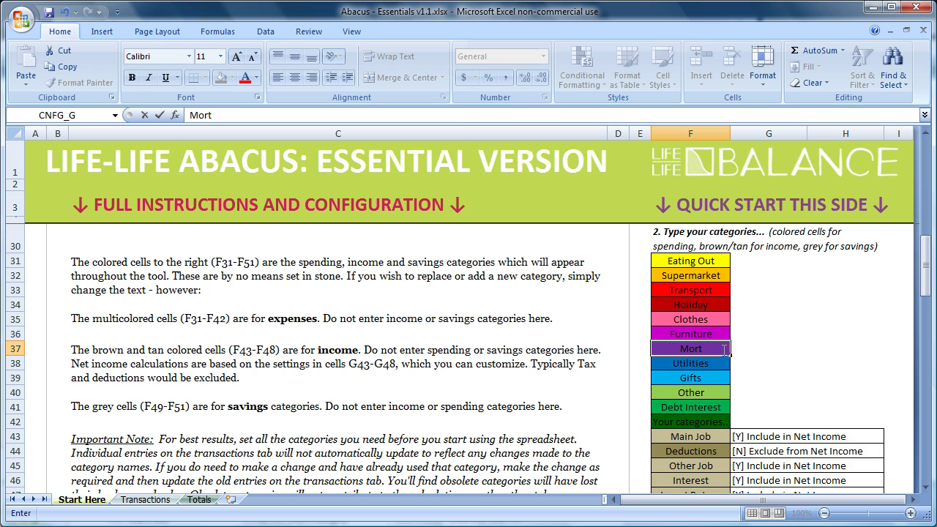
text(gage\)
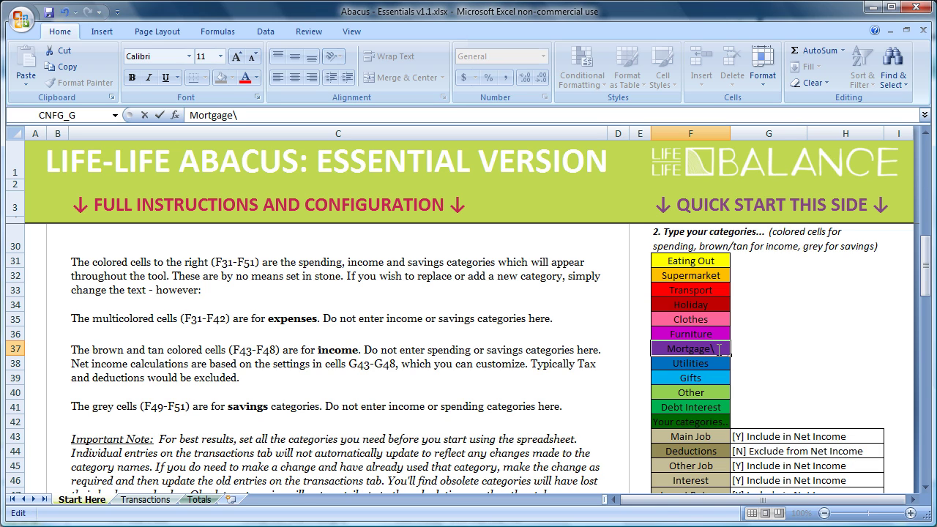
key(BackSpace)
key(Return)
Clear the 'Your categories..' placeholder in F42, then select income categories Main Job to Income Tax.
click(696, 396)
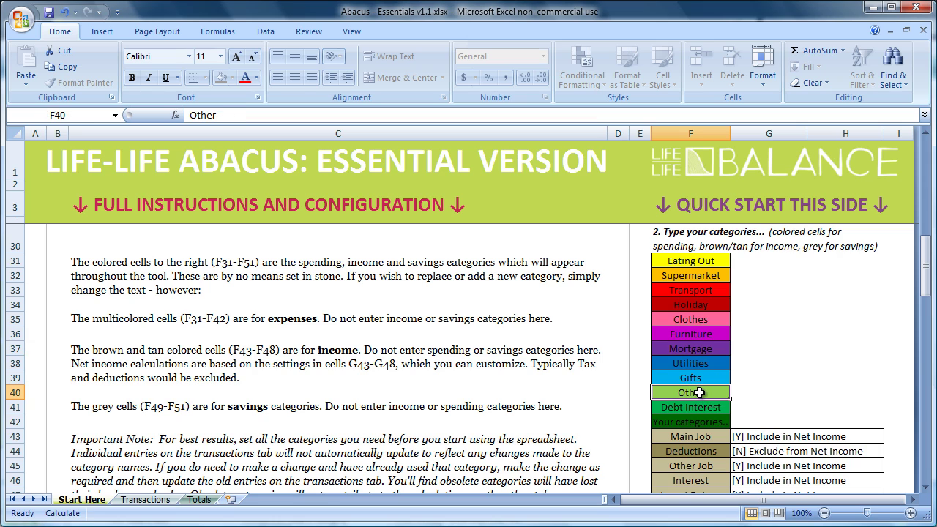
click(698, 425)
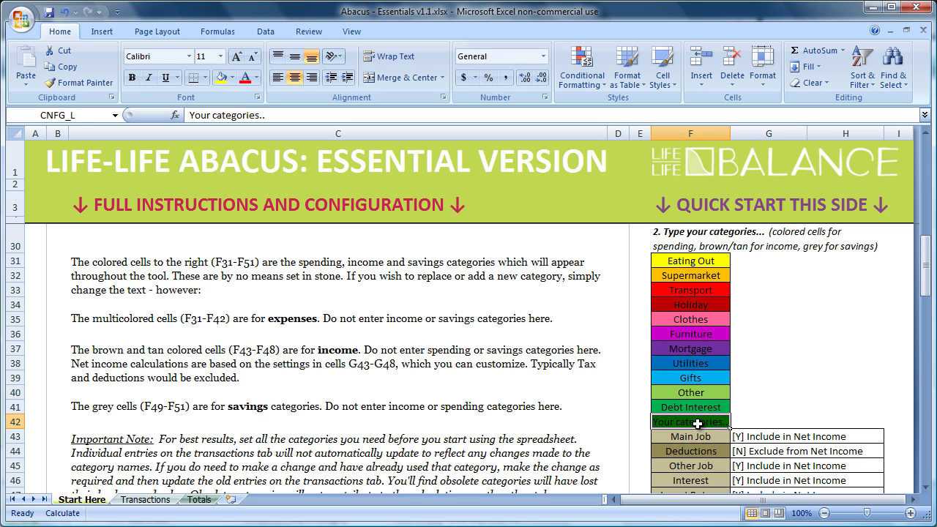
click(741, 414)
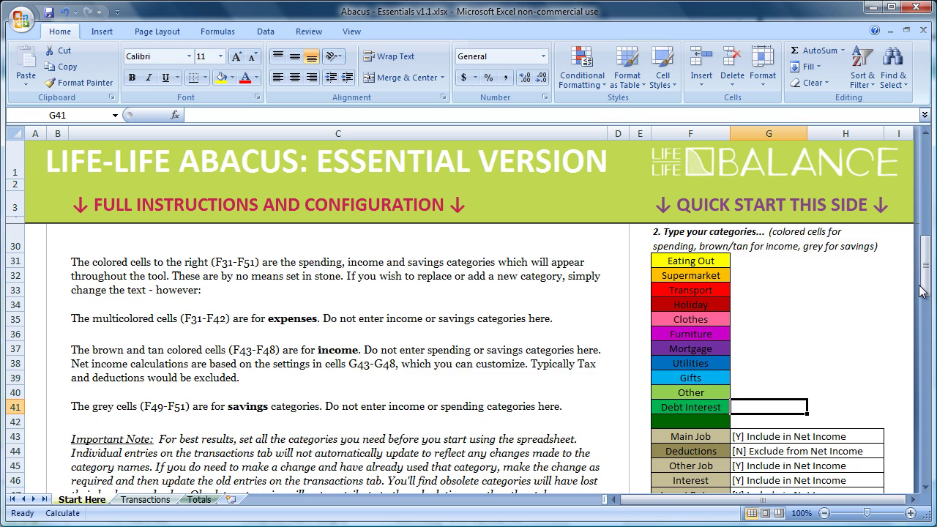
scroll(765, 304, down, 2)
drag(692, 334, 725, 406)
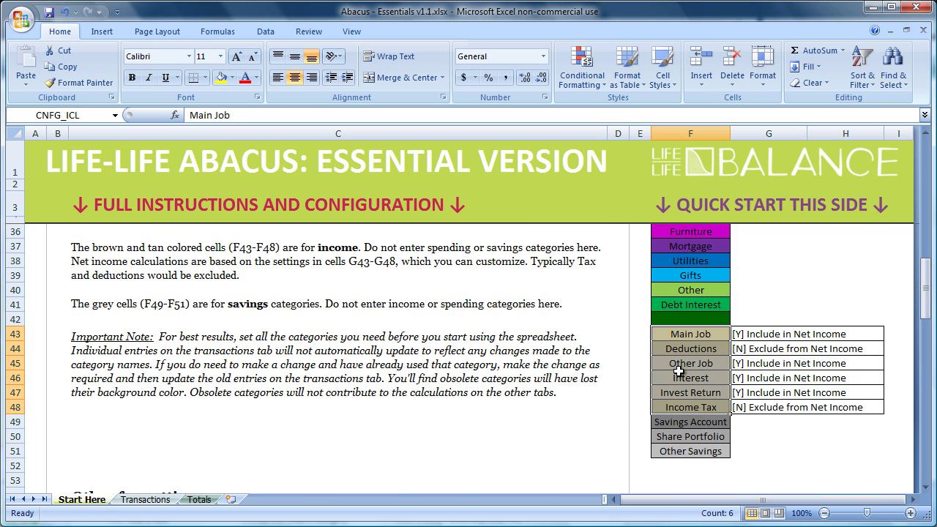
click(642, 335)
click(862, 331)
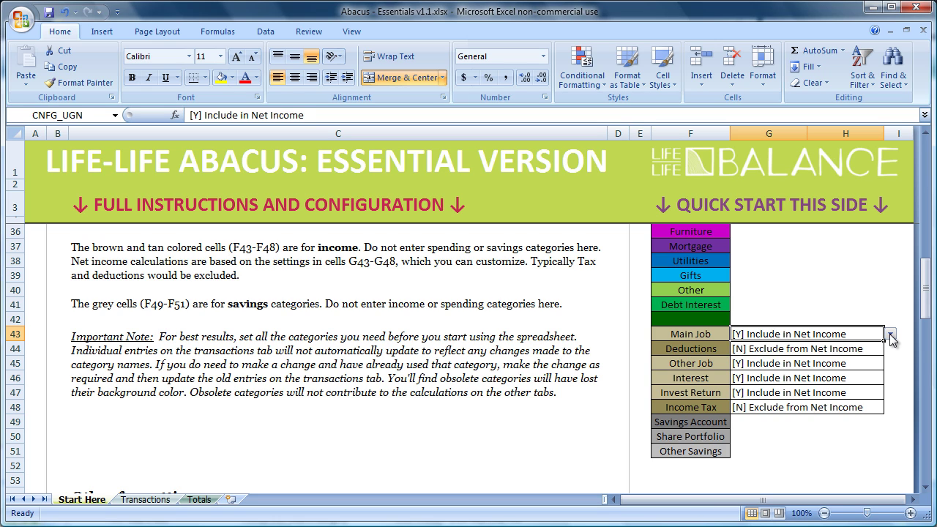
click(890, 334)
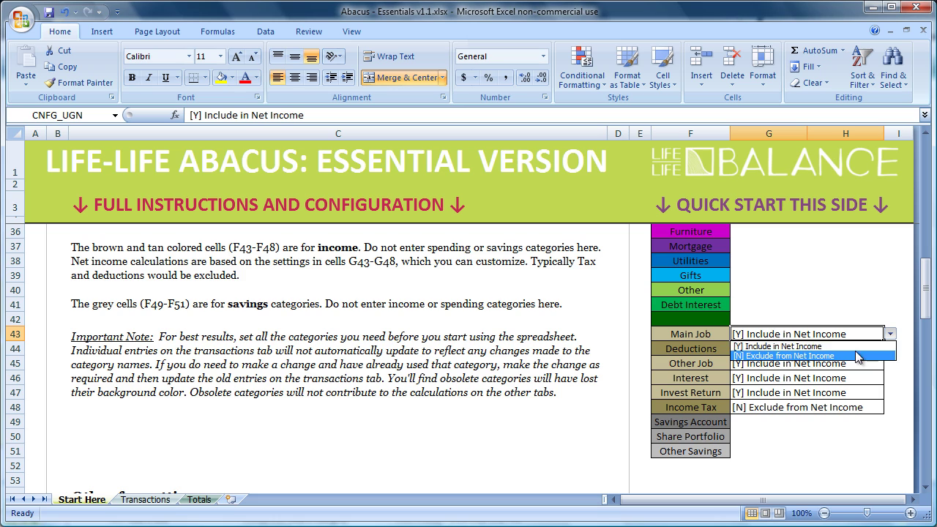
click(856, 347)
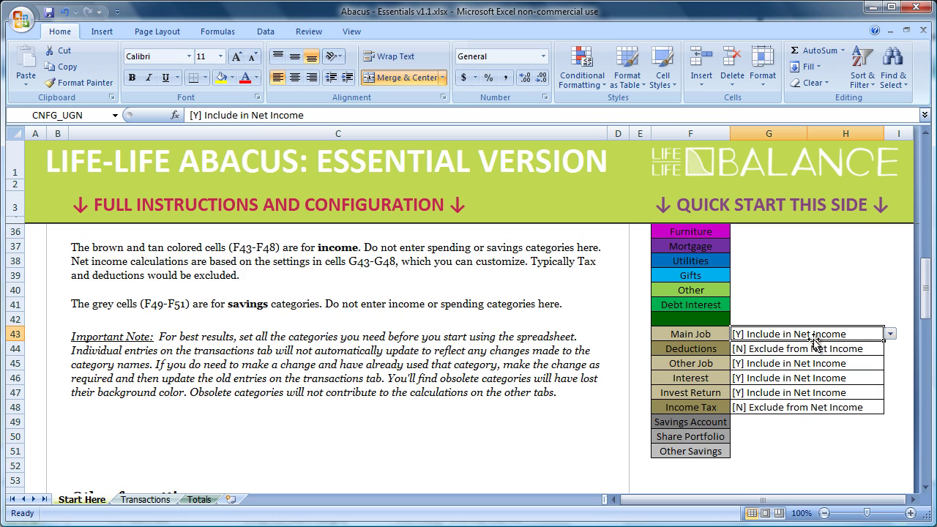
click(701, 407)
click(877, 409)
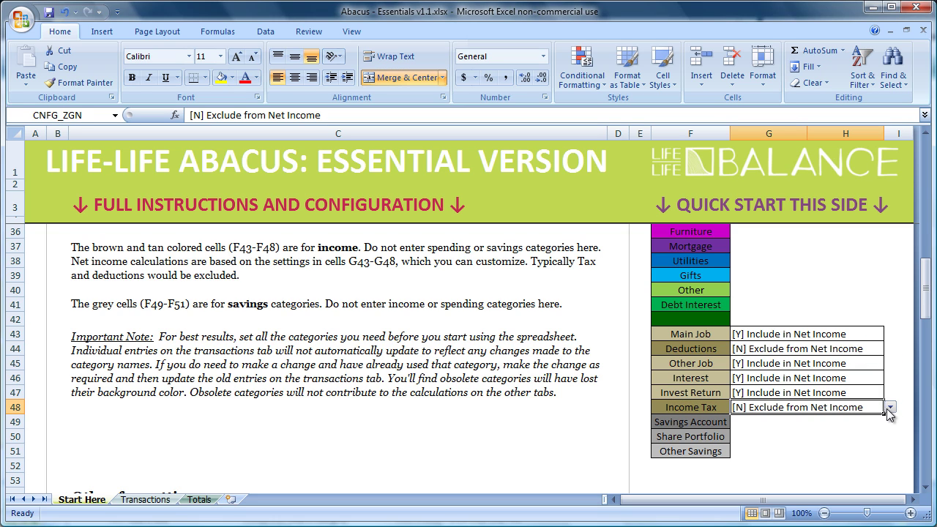
click(891, 407)
click(883, 429)
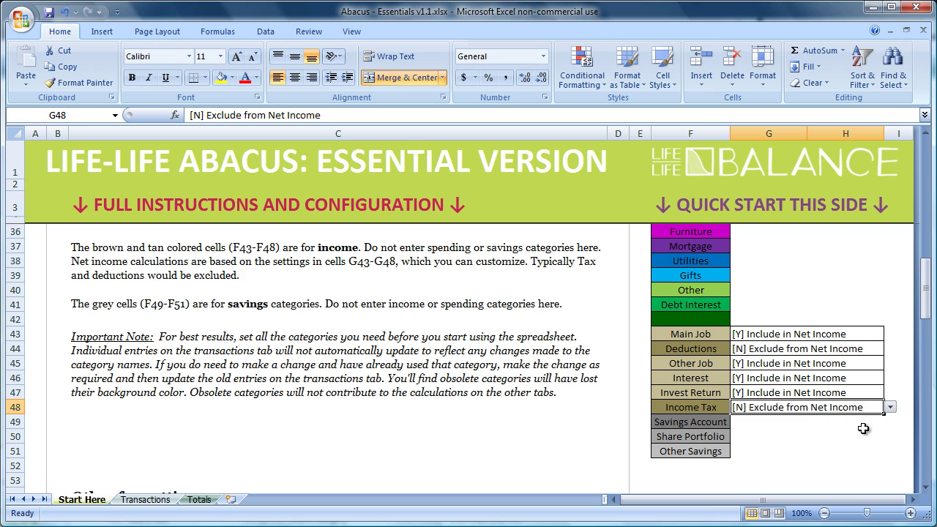
click(872, 423)
mouse_move(926, 322)
mouse_down()
mouse_move(921, 339)
mouse_move(925, 331)
mouse_up()
drag(699, 334, 694, 361)
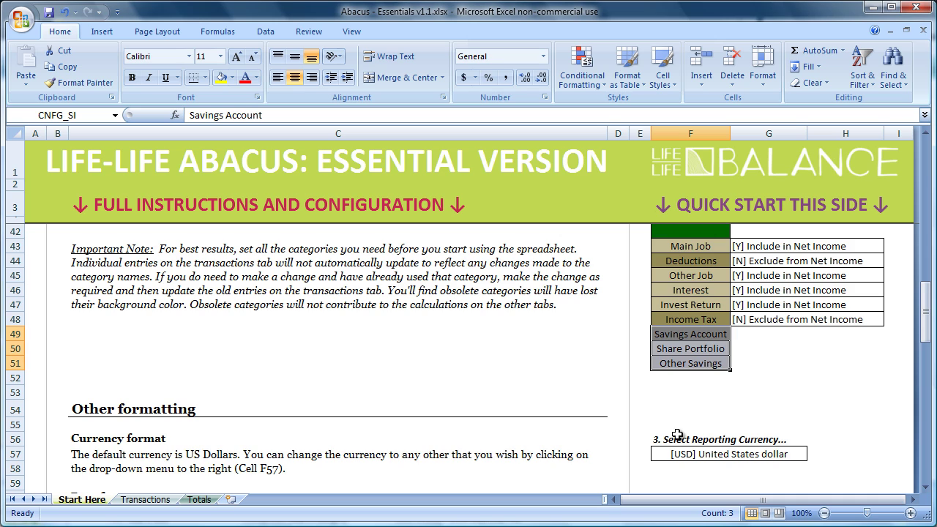
click(733, 410)
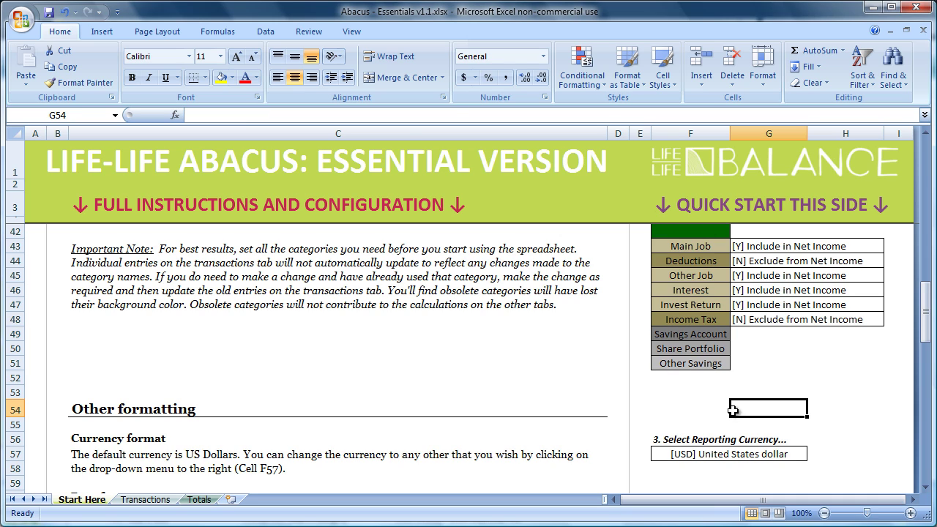
click(797, 457)
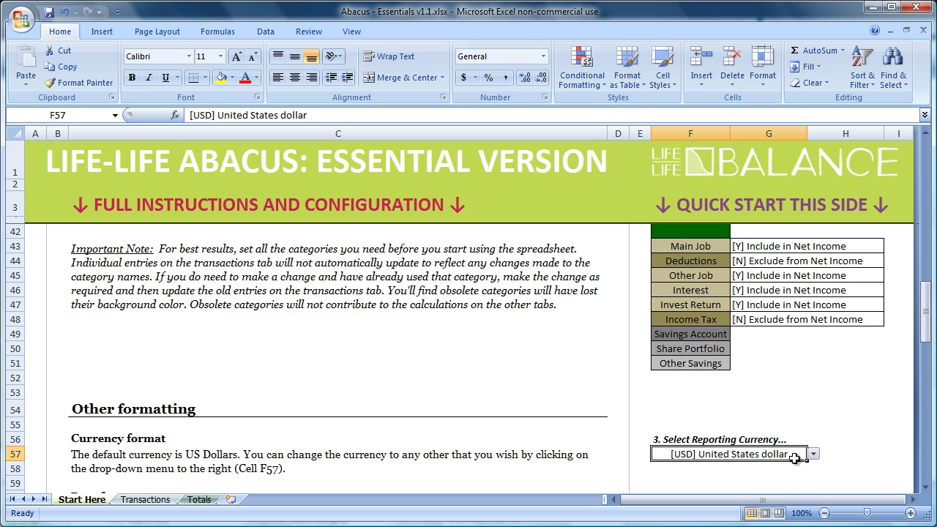
click(813, 455)
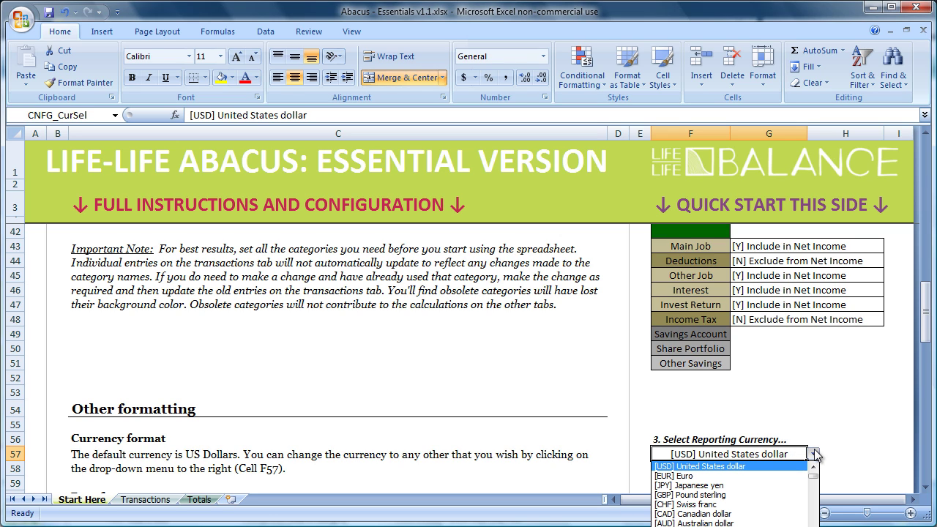
click(820, 454)
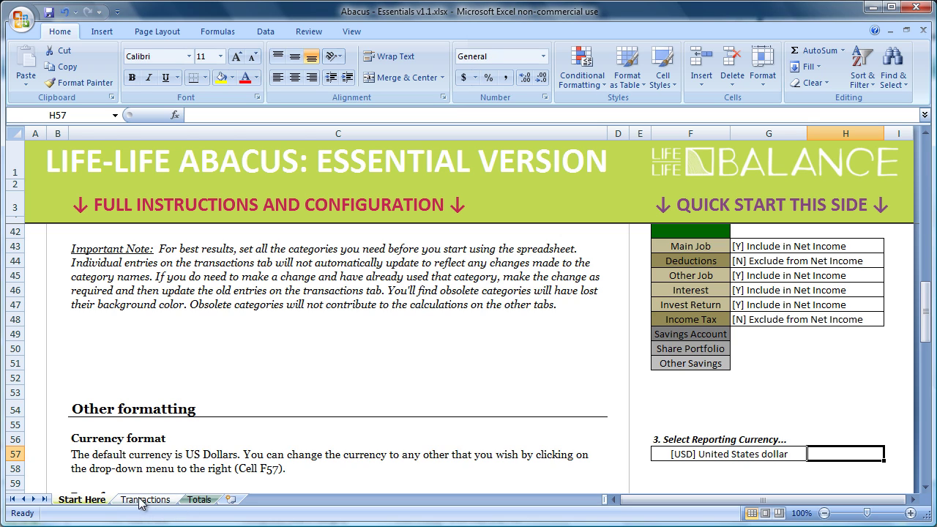
click(144, 499)
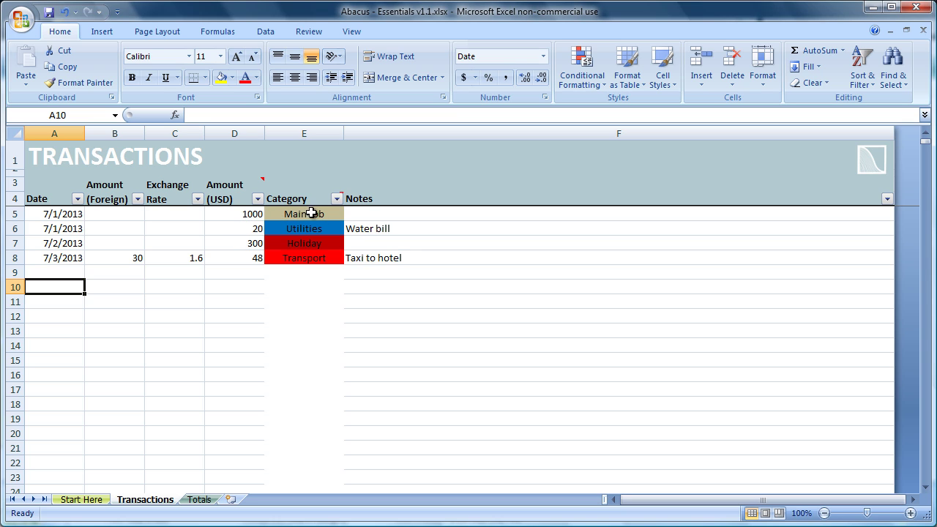
click(336, 213)
click(350, 214)
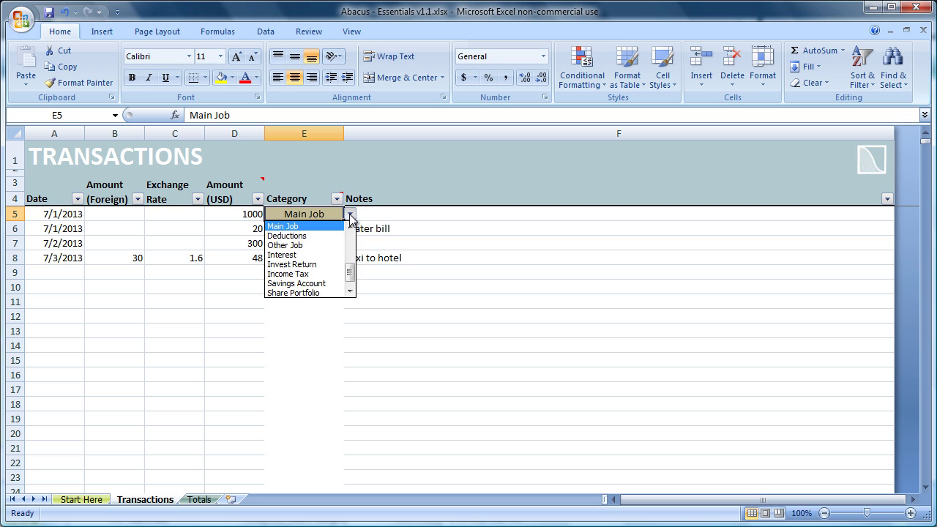
click(351, 213)
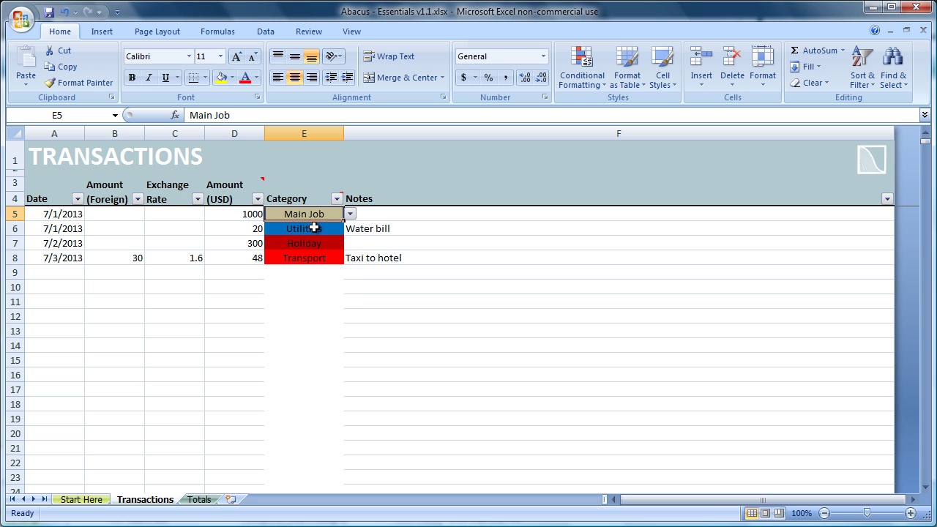
click(110, 258)
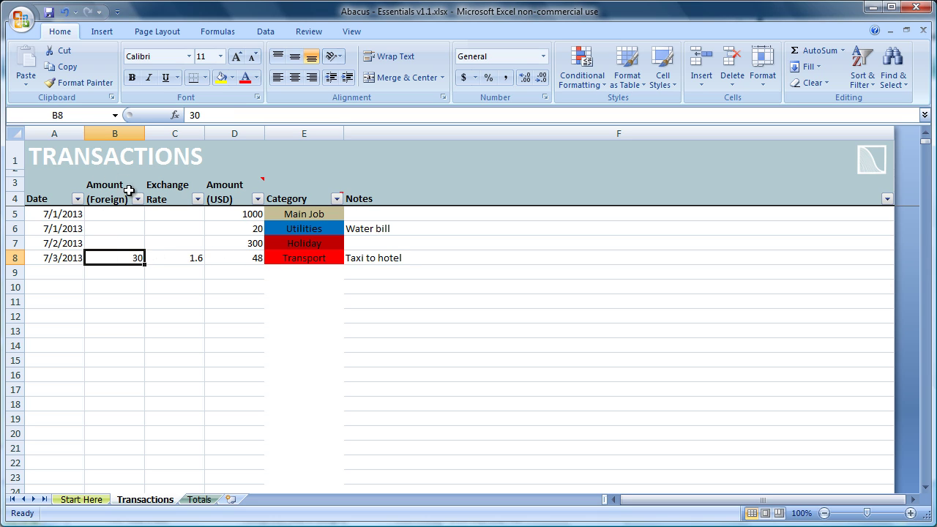
click(183, 258)
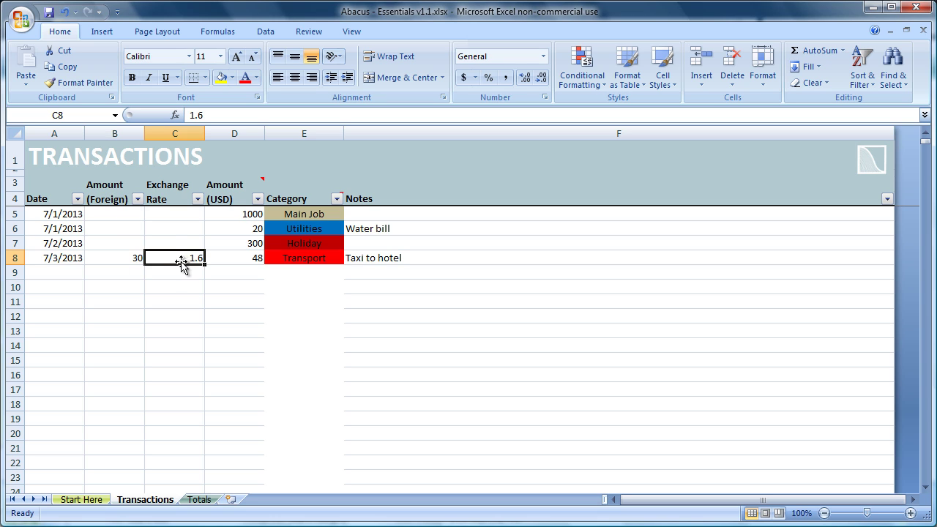
click(229, 260)
Enter a new transaction in row 9 dated 7/10/2013 with a 50 USD amount.
click(42, 274)
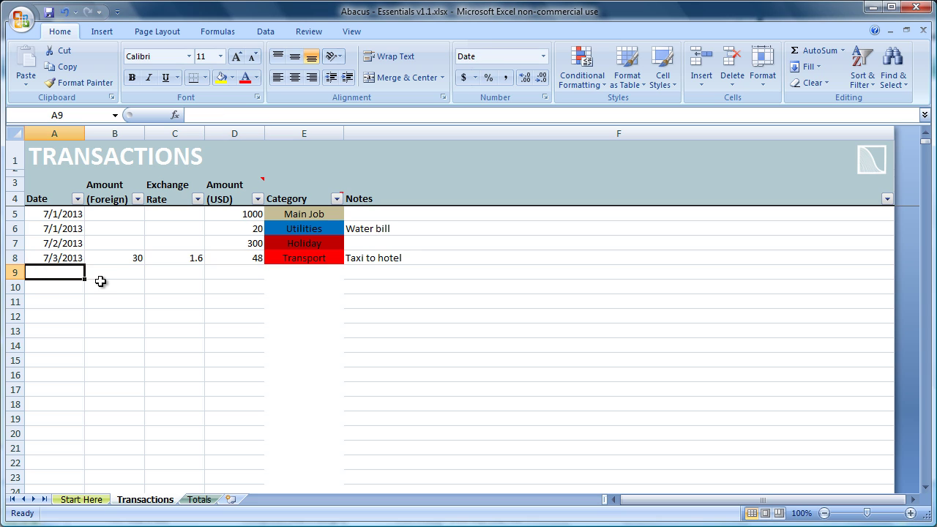
text(7/10/13)
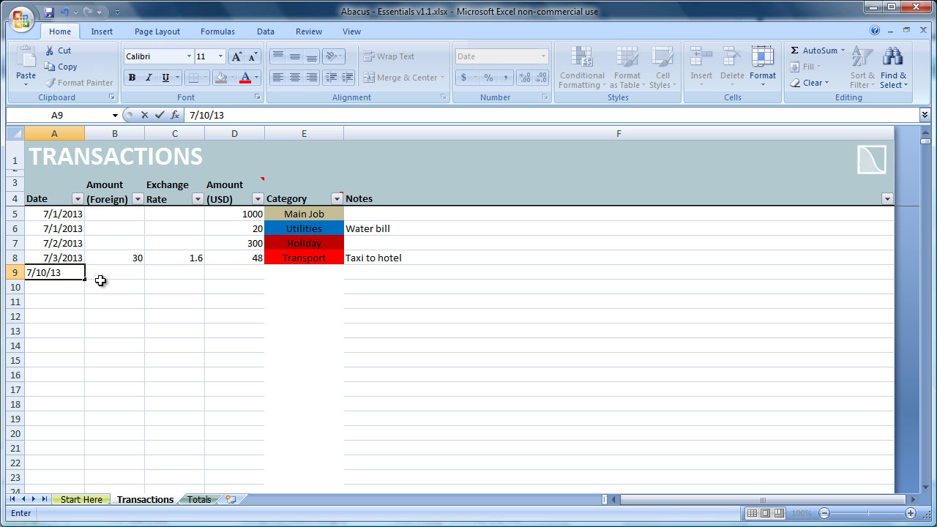
key(Return)
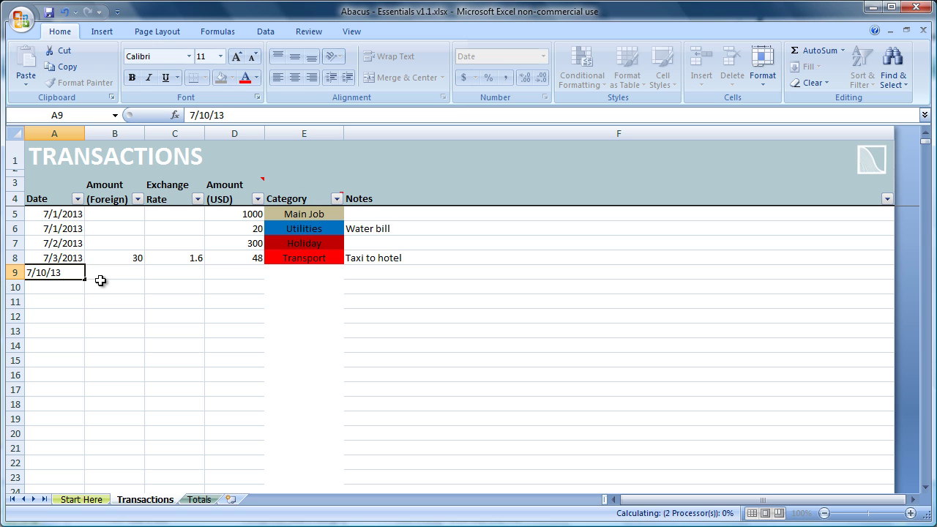
key(Right)
key(Up)
key(Right)
key(Right)
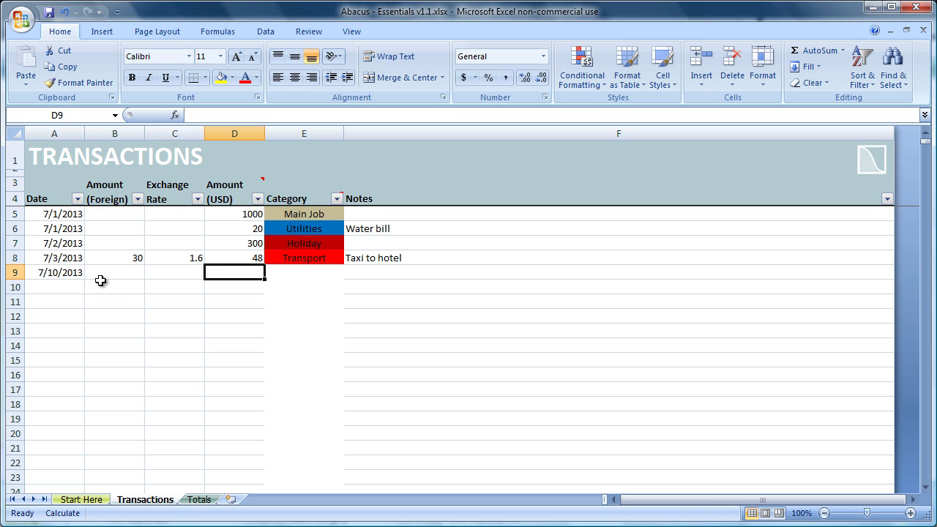
text(50)
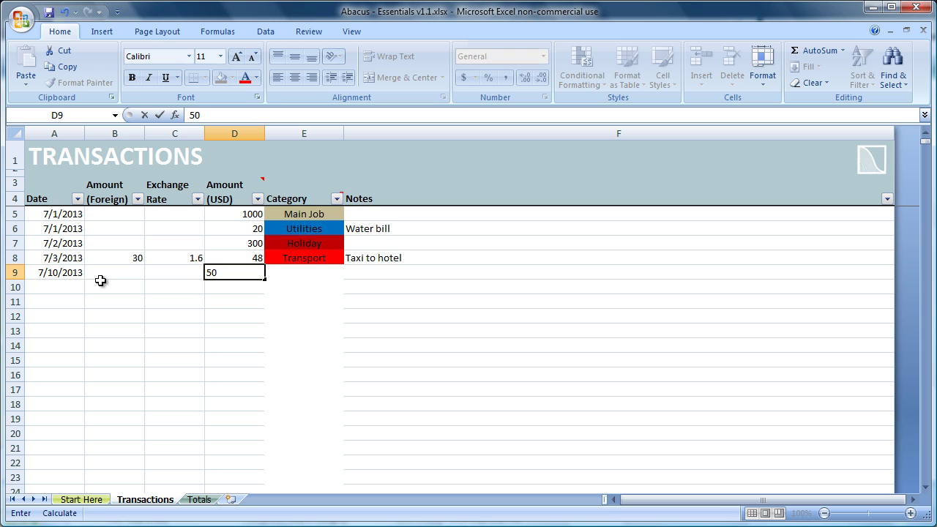
key(Return)
Set the new transaction's category in E9 to Supermarket.
key(Right)
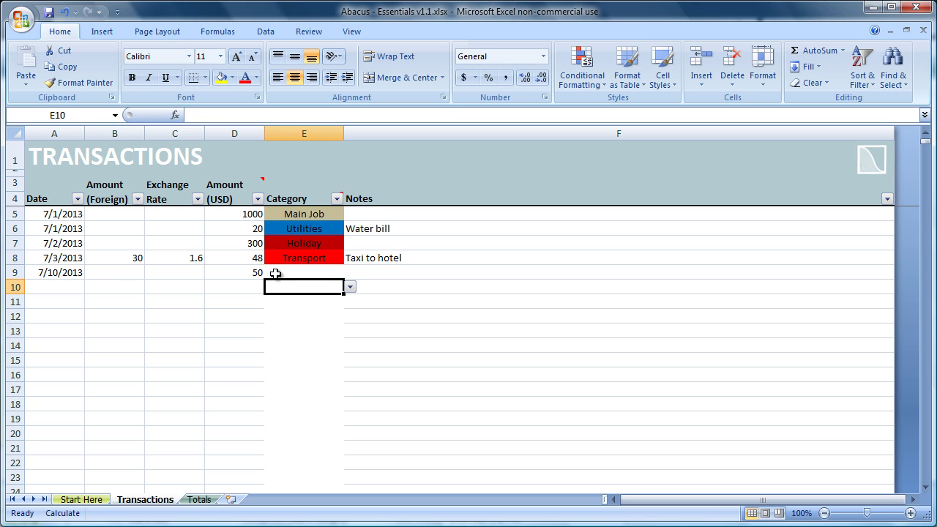
click(301, 274)
click(351, 273)
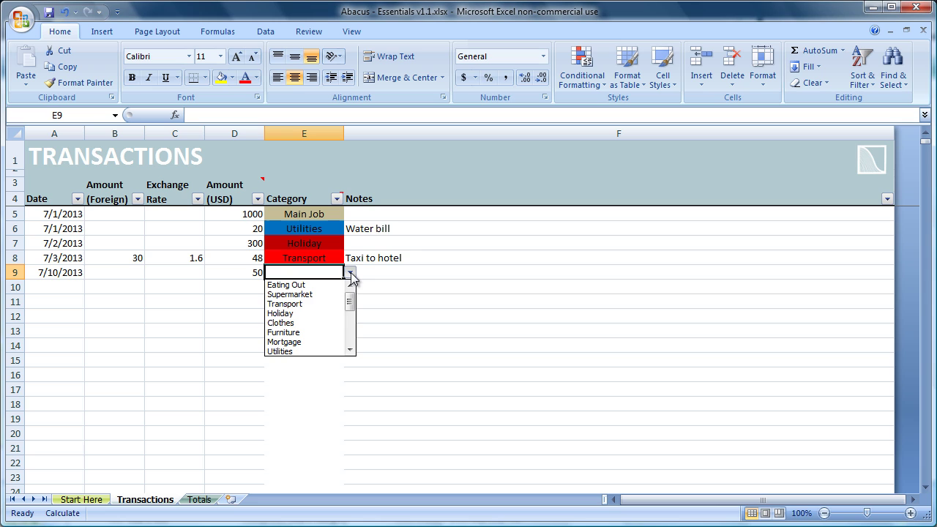
click(333, 295)
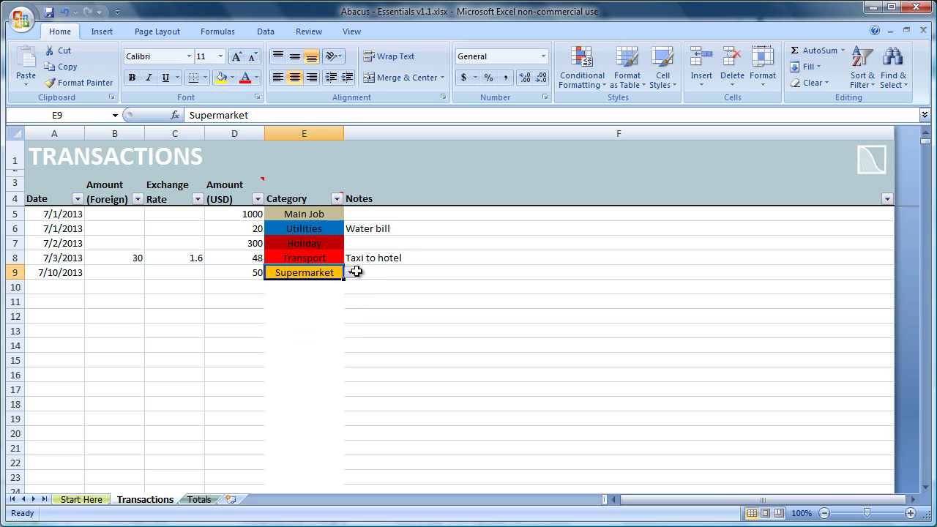
click(350, 273)
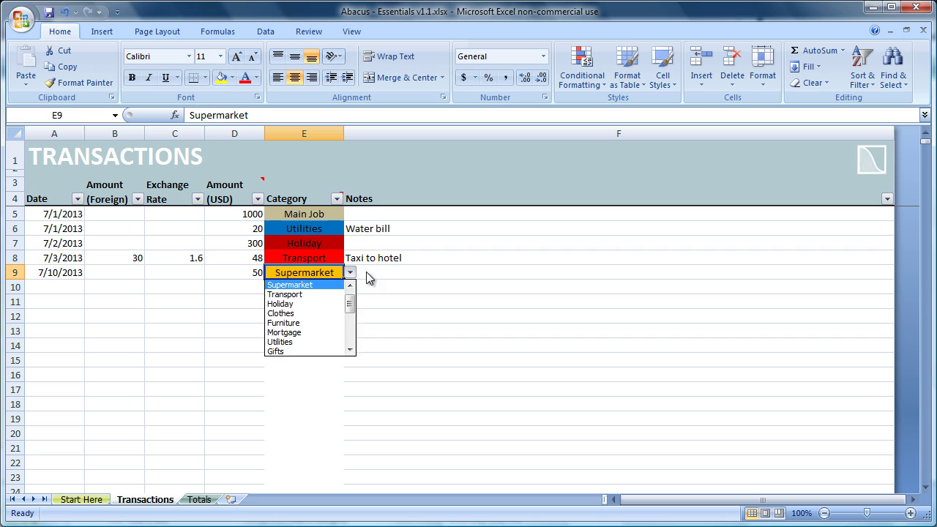
click(368, 278)
click(368, 273)
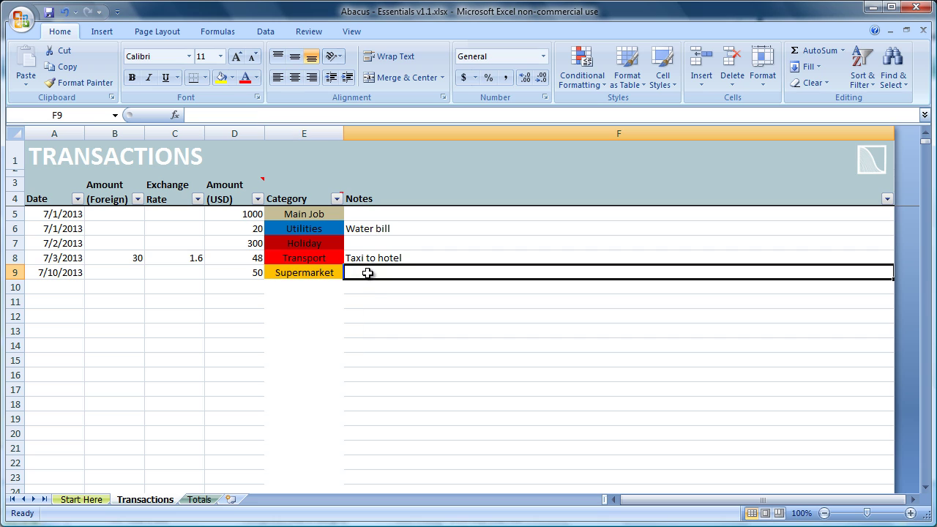
Switch to the Totals sheet and check Supermarket at 50.00 and Total Spending at 418.00.
click(195, 501)
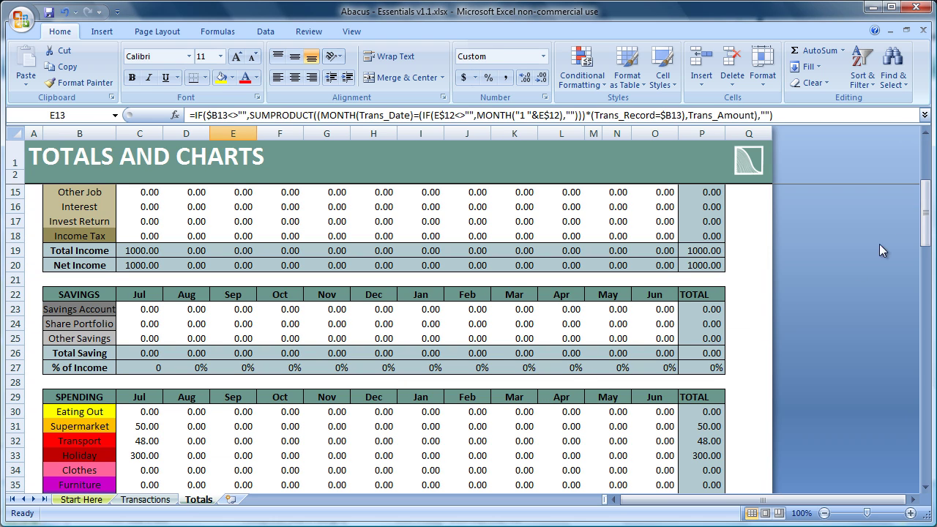
drag(927, 213, 927, 187)
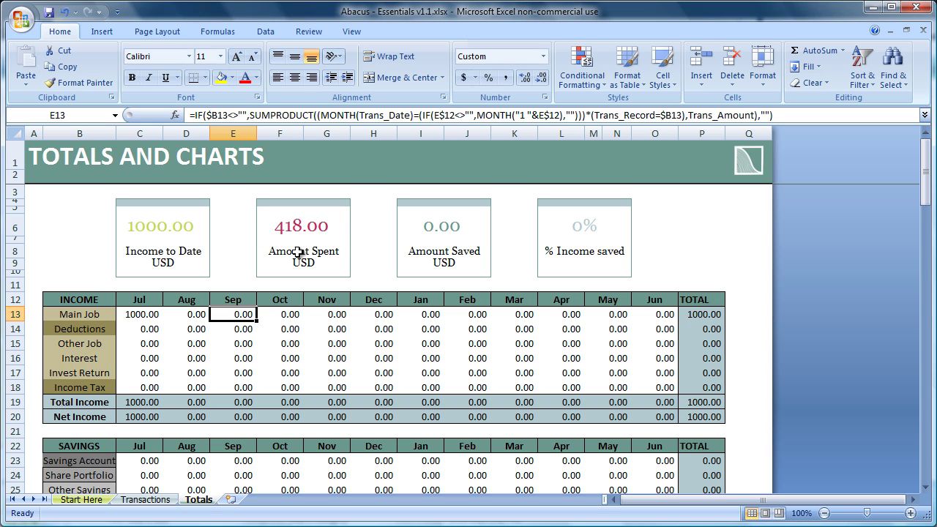
click(34, 315)
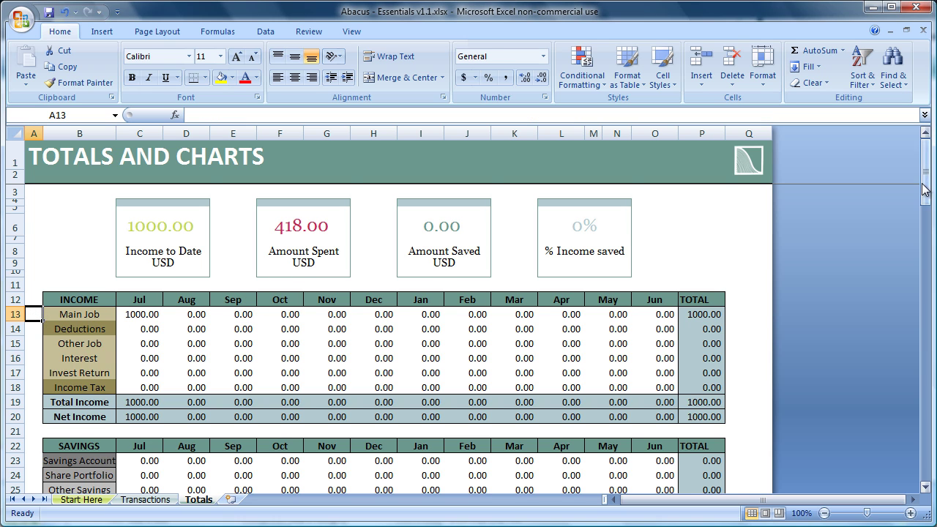
drag(925, 185, 924, 261)
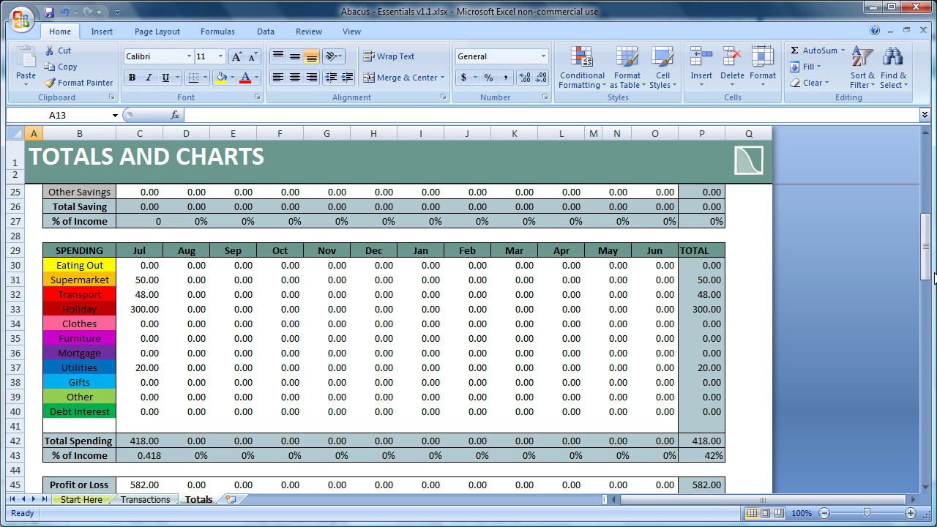
Scroll down the Totals sheet past the line chart, then back up to the year-to-date expenses pie chart.
drag(925, 256, 924, 438)
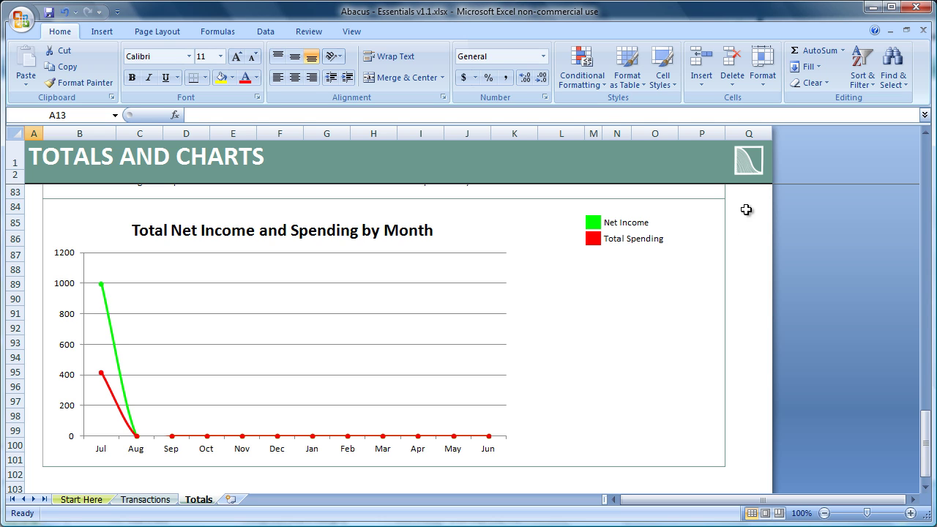
drag(926, 432, 930, 319)
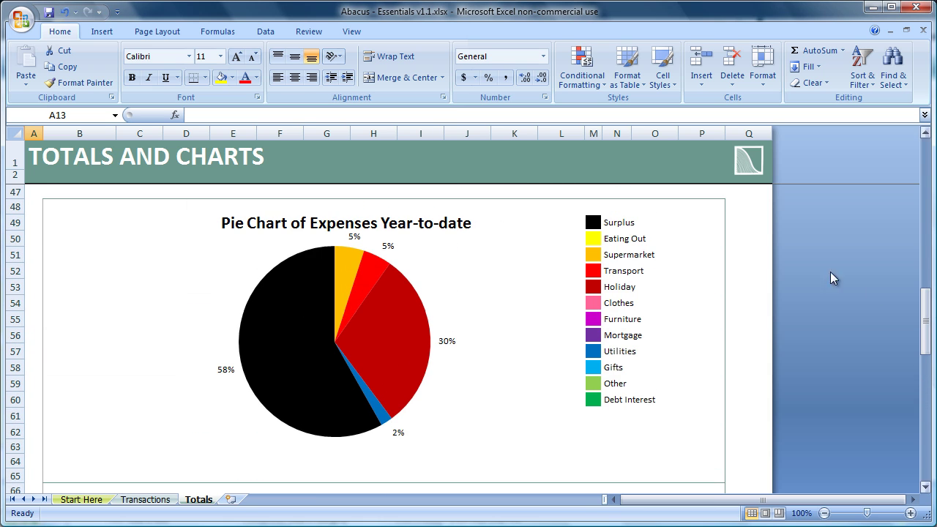
Return to Start Here via the Totals header logo and scroll to the About Life-Life Balance section.
click(751, 166)
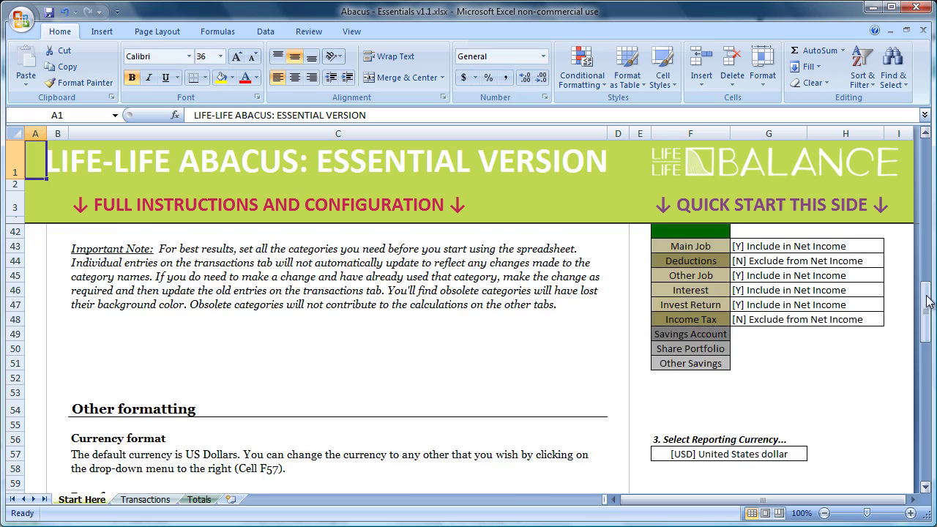
drag(925, 301, 924, 444)
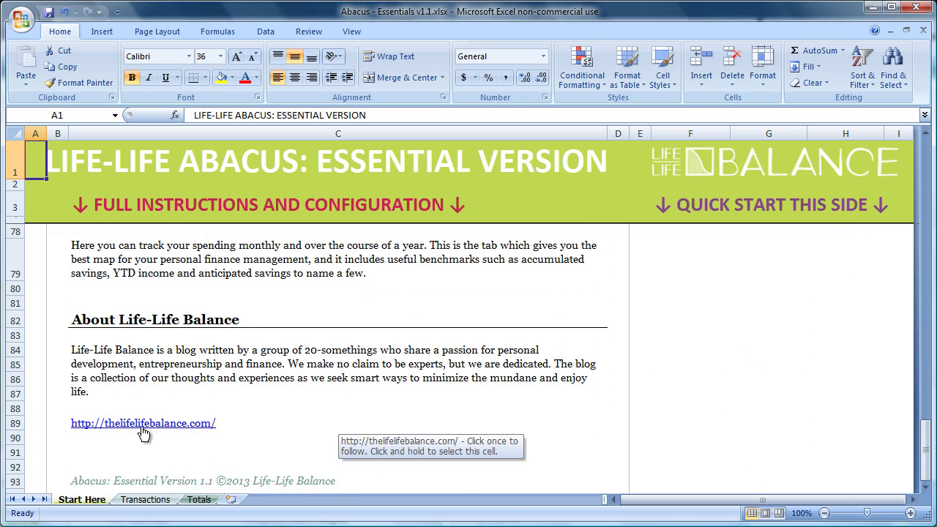